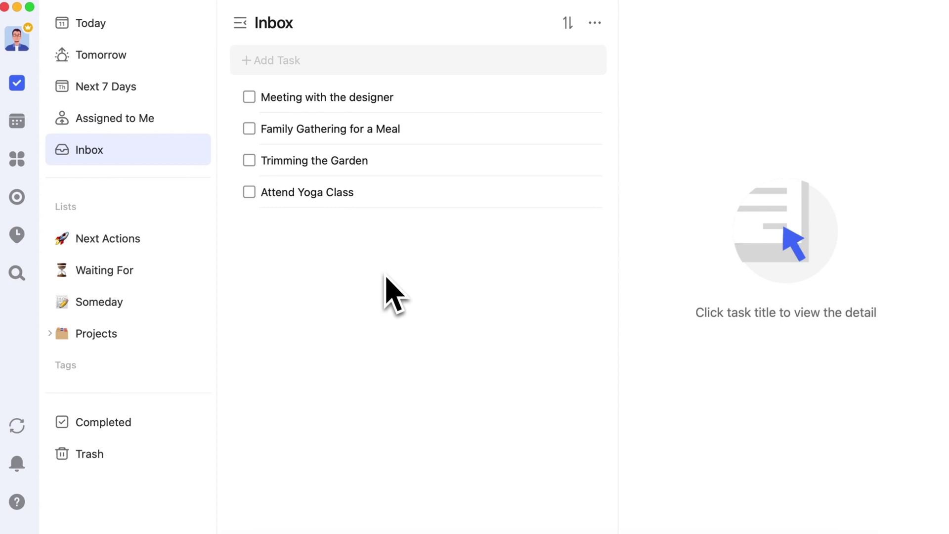
Create a new Inbox task named 'Walk the dog' and finish task entry.
click(382, 62)
text(Wa)
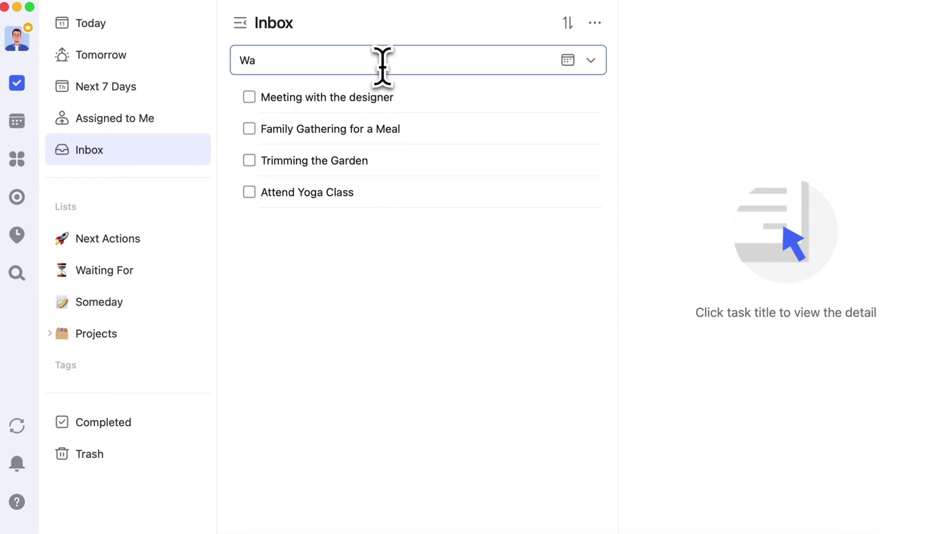
text(lk the dog)
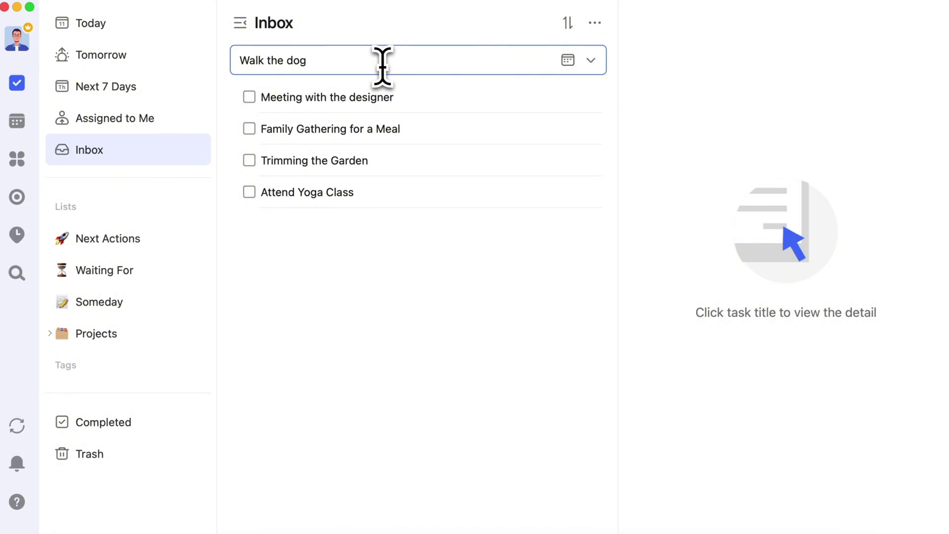
key(Return)
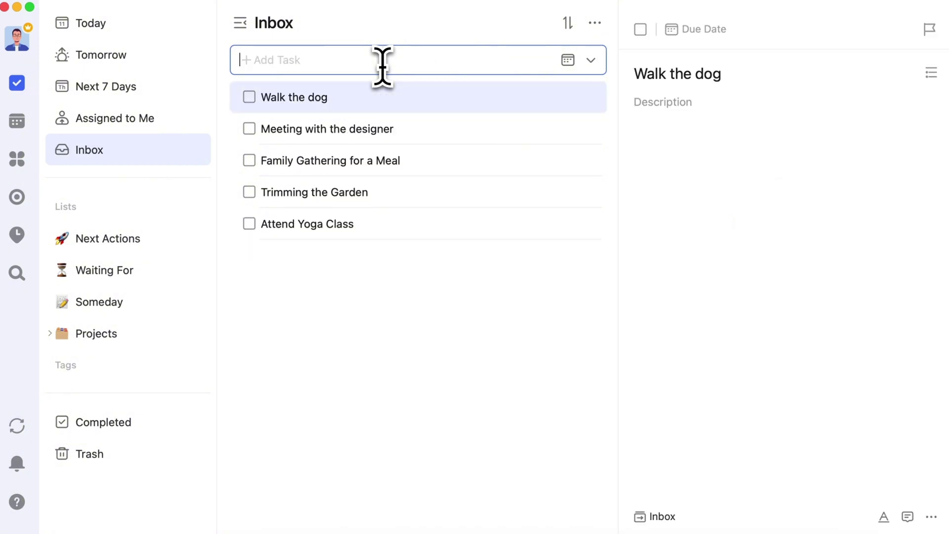
click(419, 269)
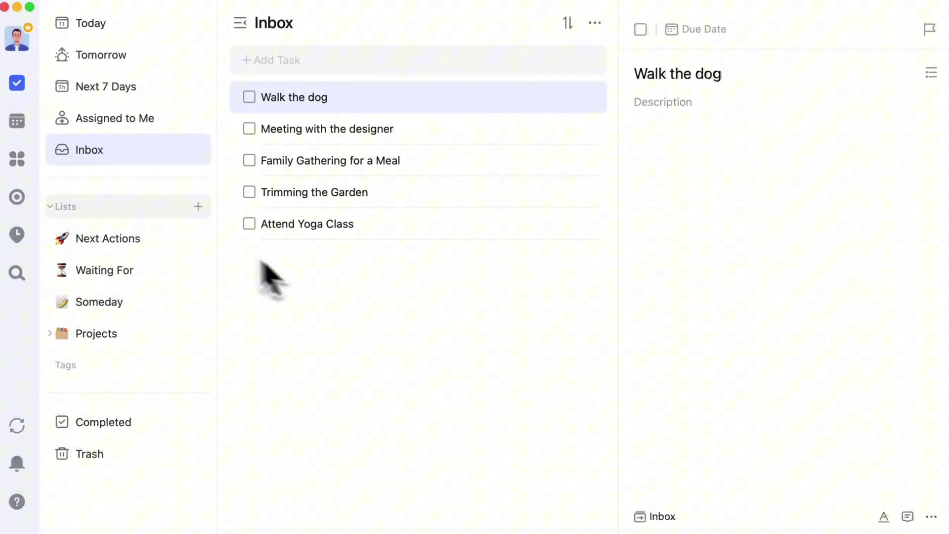
Collapse and re-expand the Lists section, then deselect the Walk the dog task.
click(184, 216)
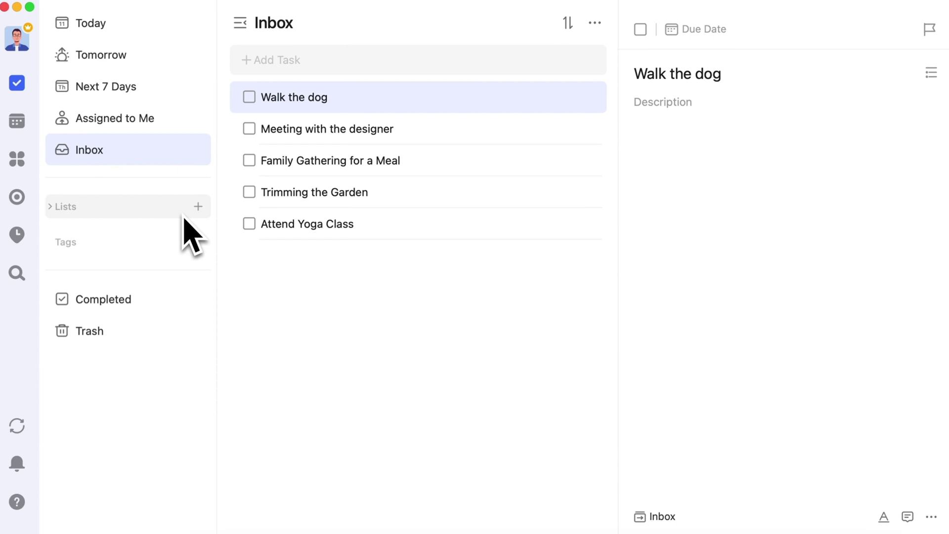
click(185, 216)
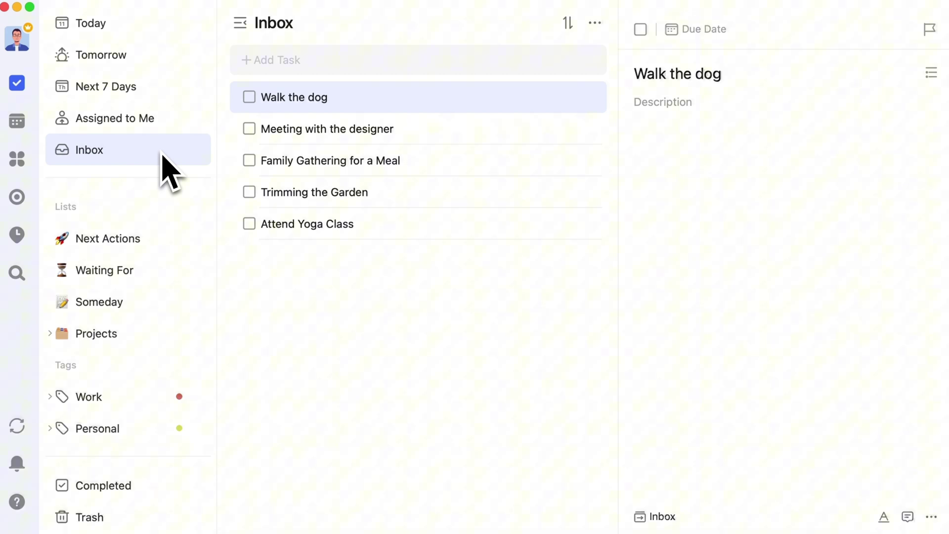
click(408, 360)
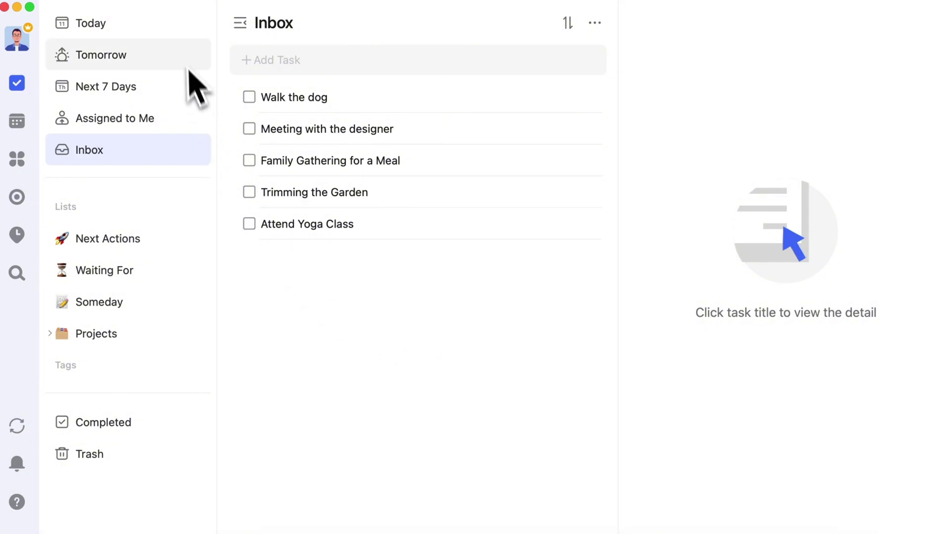
In Today, complete four tasks and move 'Plan next week's content' to Tomorrow.
click(180, 41)
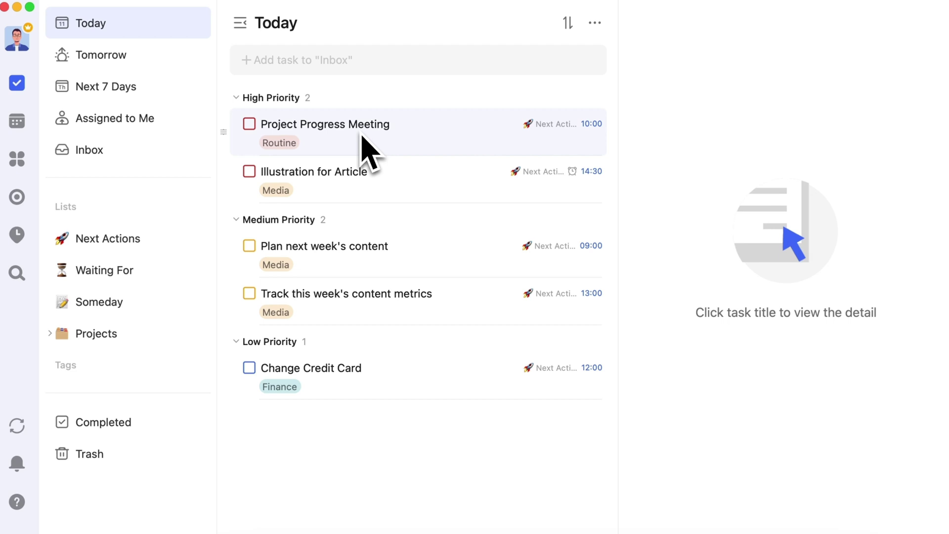
click(252, 125)
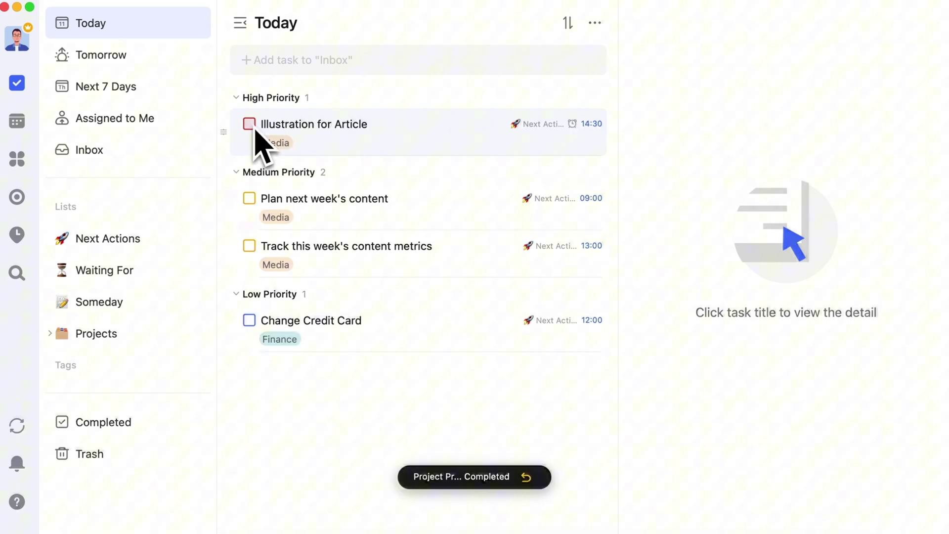
click(254, 129)
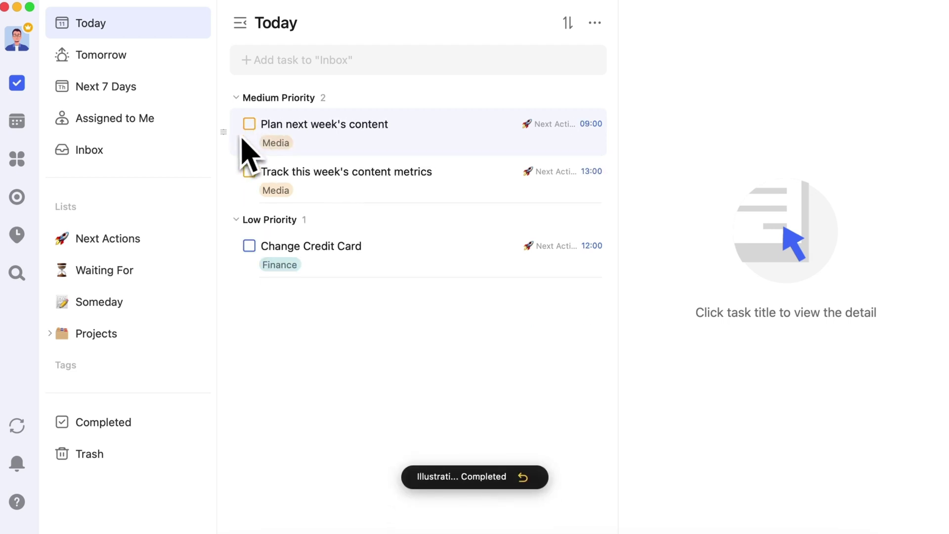
drag(228, 135, 194, 66)
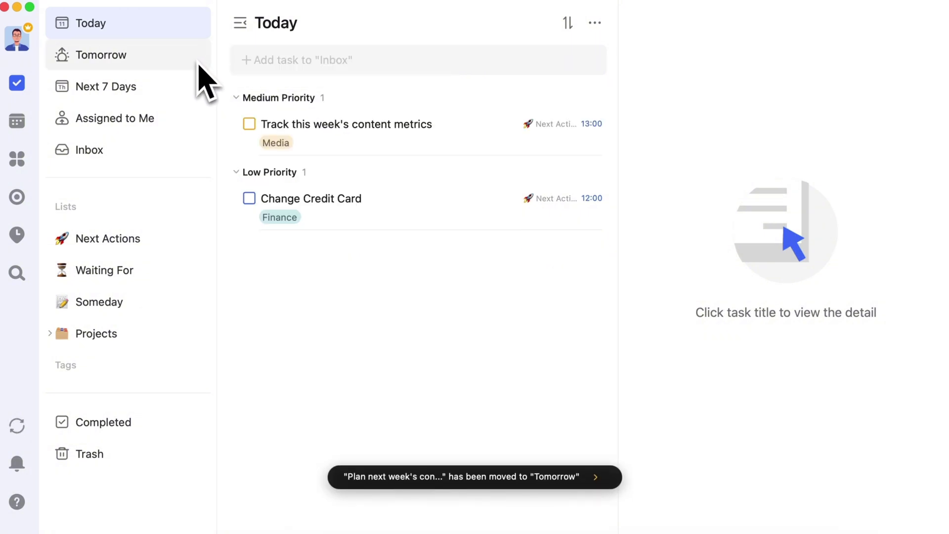
click(250, 125)
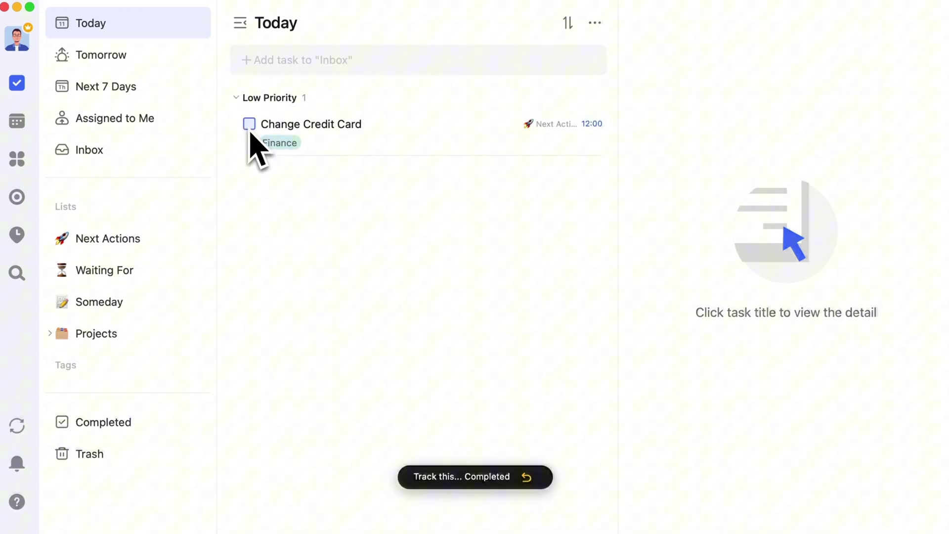
click(249, 124)
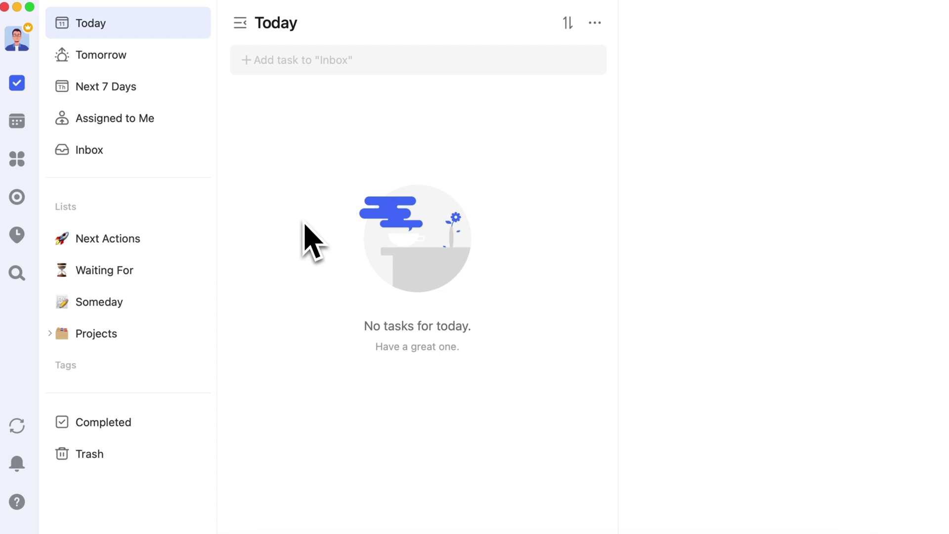
Schedule four Inbox tasks for tomorrow and set Family Gathering for a Meal due Jul 13.
click(152, 152)
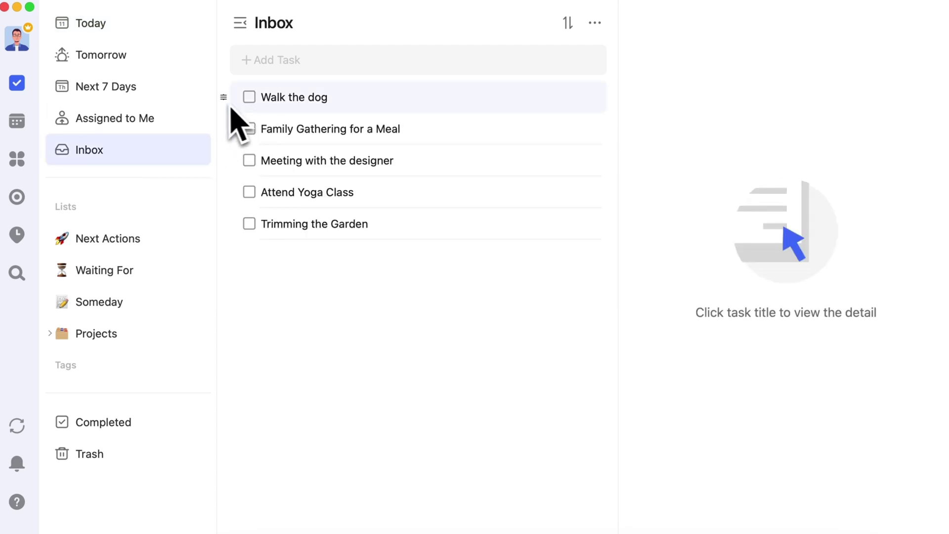
drag(229, 100, 175, 62)
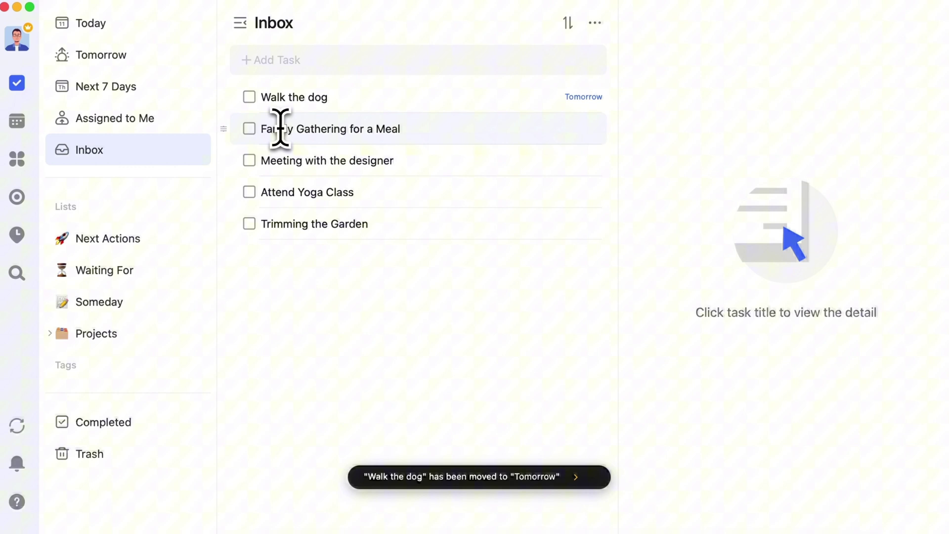
click(424, 131)
click(699, 30)
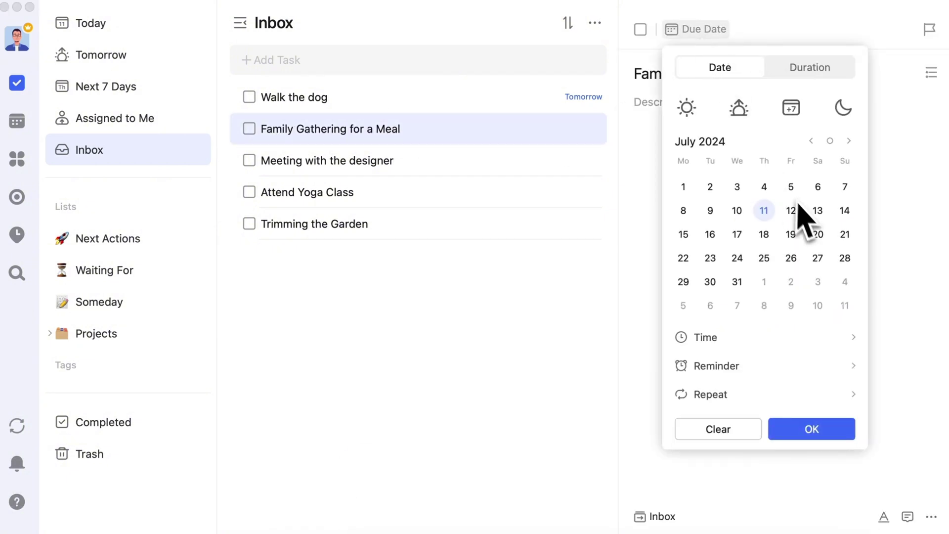
click(816, 209)
click(839, 426)
drag(443, 179, 178, 69)
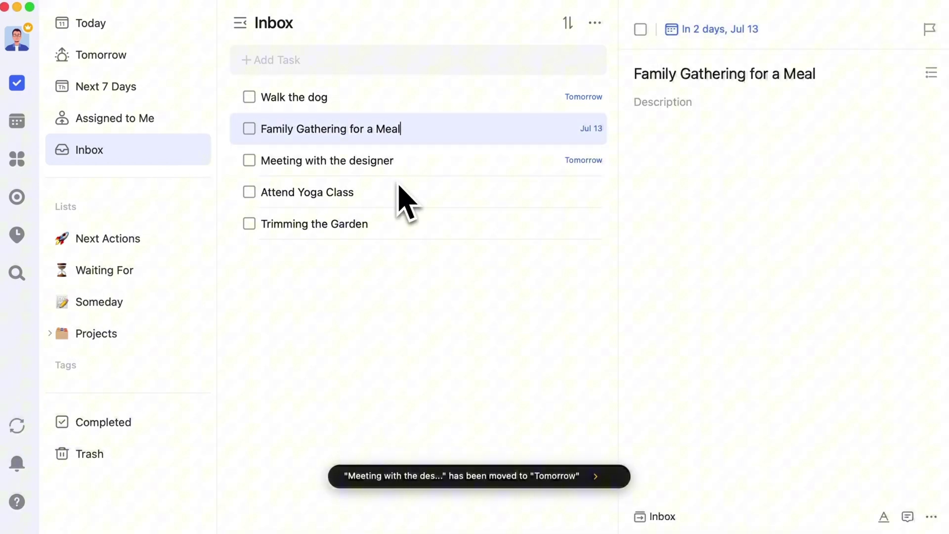
drag(396, 186, 193, 69)
drag(336, 229, 183, 66)
Tag Walk the dog with the Family tag.
click(341, 328)
click(140, 365)
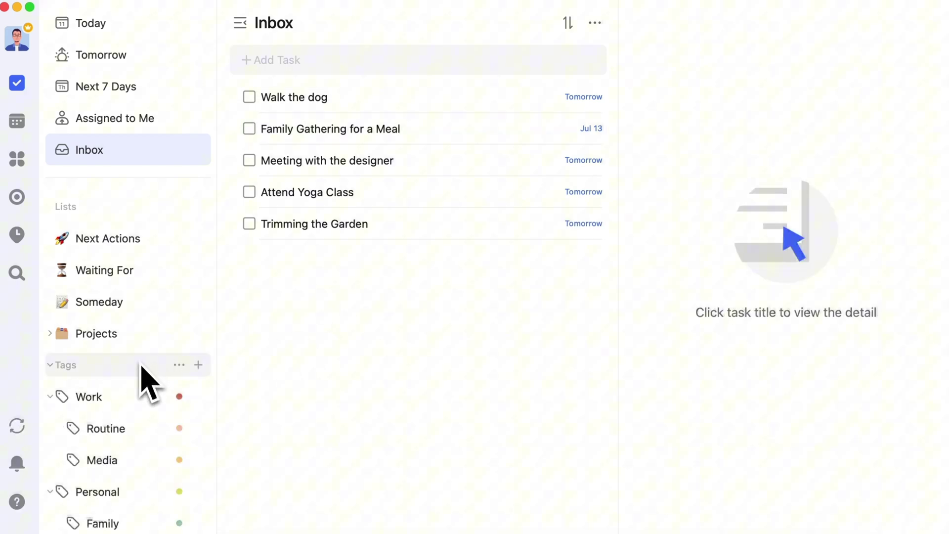
drag(224, 98, 168, 521)
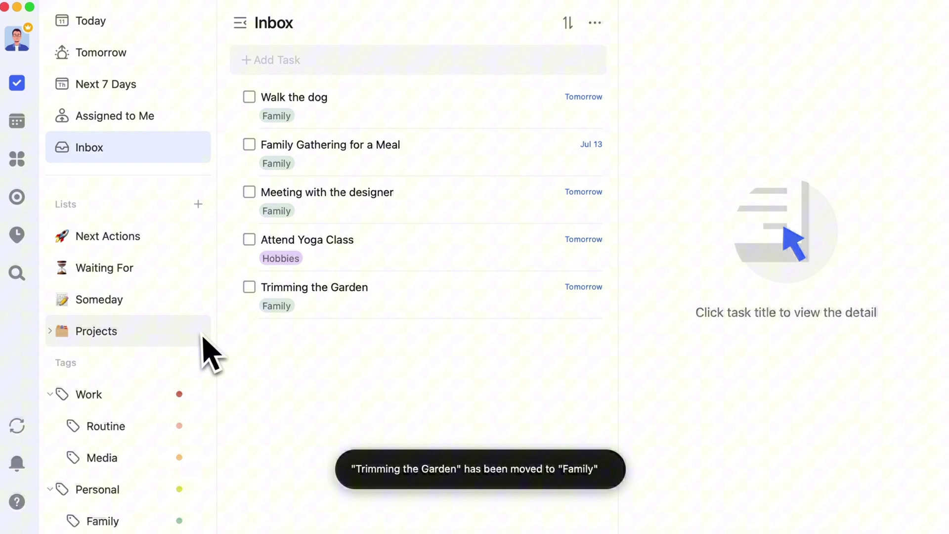
Move Walk the dog, Family Gathering, designer meeting and Trimming the Garden into Next Actions.
drag(245, 131, 176, 238)
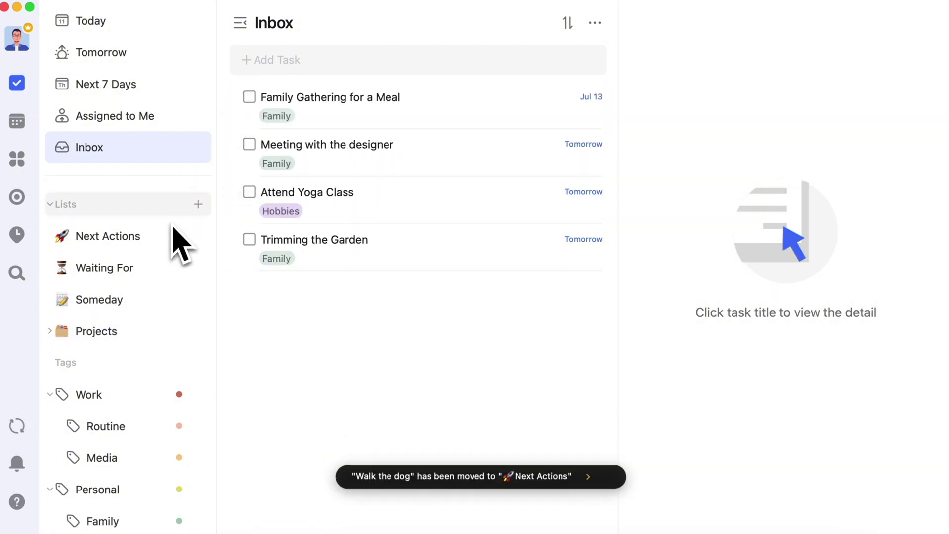
drag(232, 121, 190, 231)
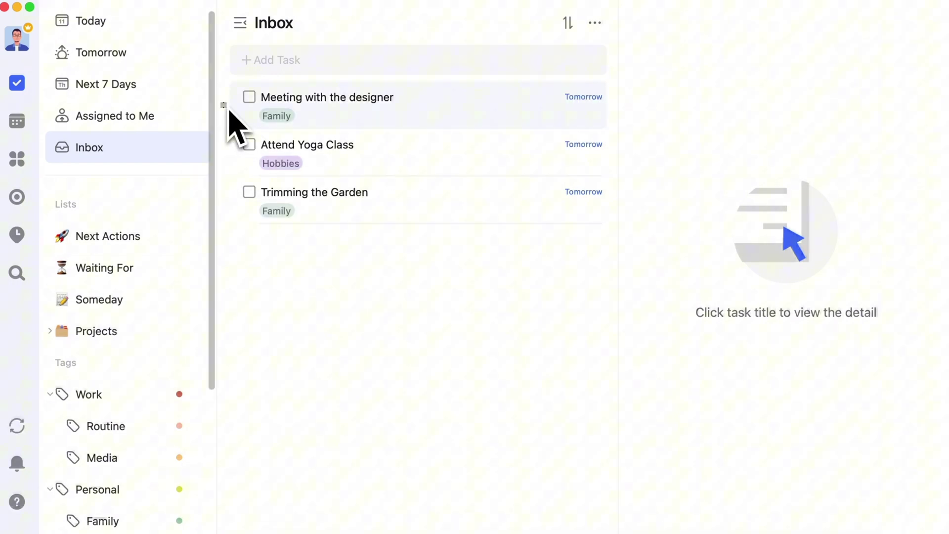
drag(228, 112, 178, 235)
drag(223, 154, 178, 236)
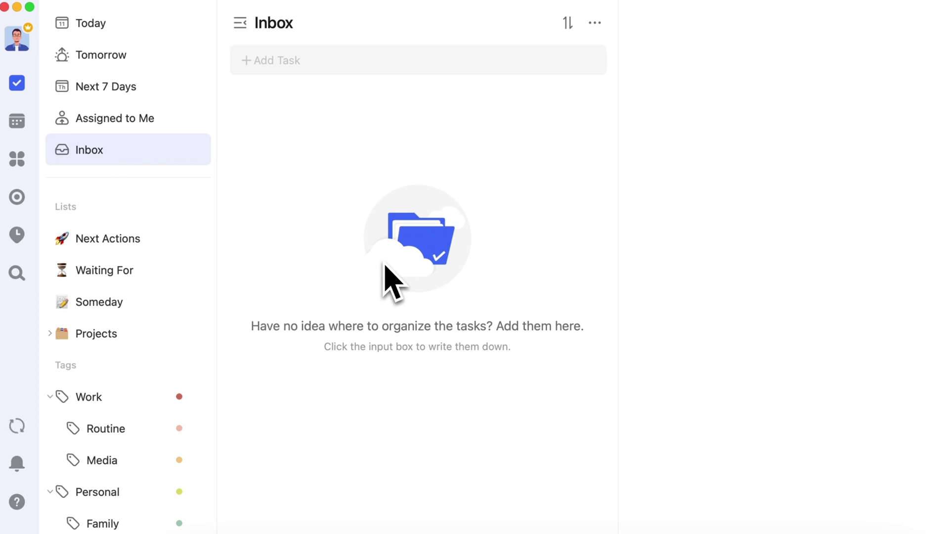
Switch to the Tomorrow view, led by 'Plan next week's content' at 09:00.
click(149, 64)
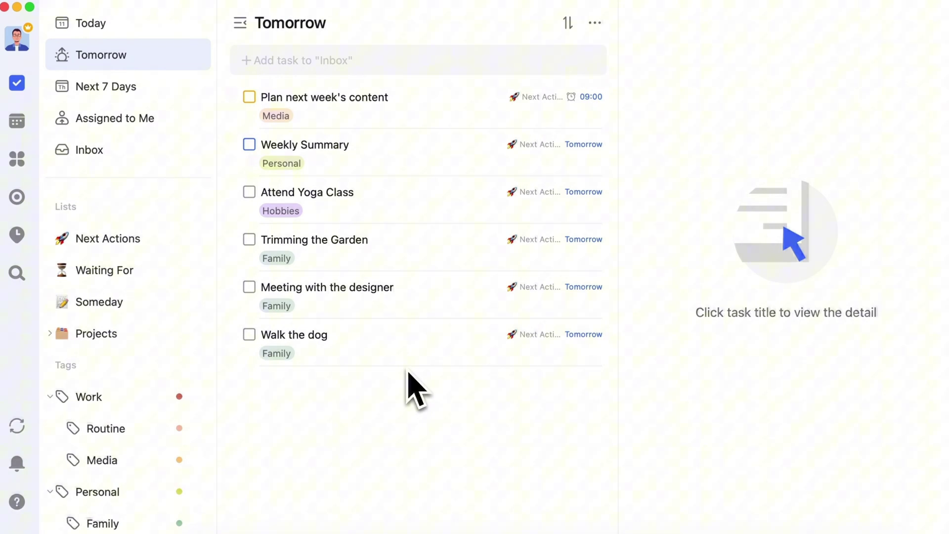
Set Trimming the Garden high, Yoga Class and designer meeting medium, Walk the dog low priority.
right_click(418, 256)
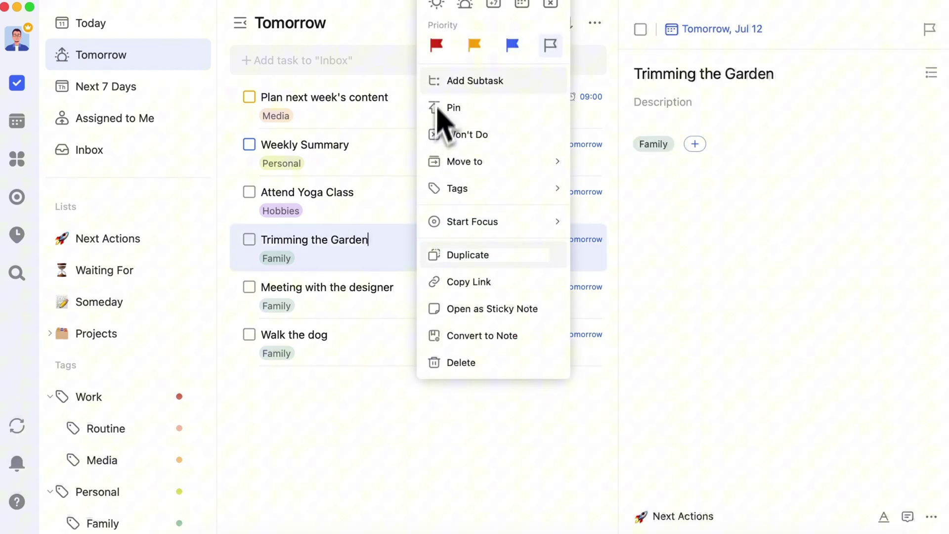
click(436, 45)
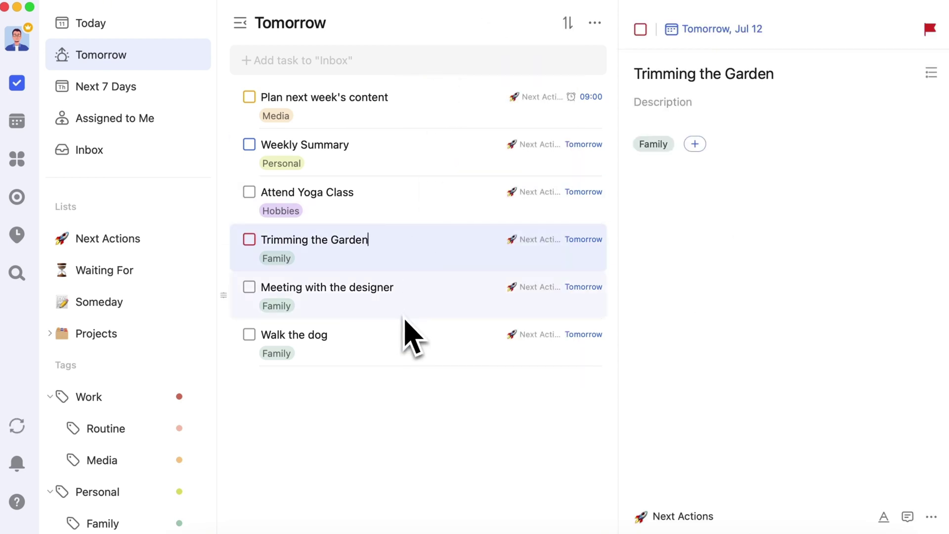
right_click(408, 213)
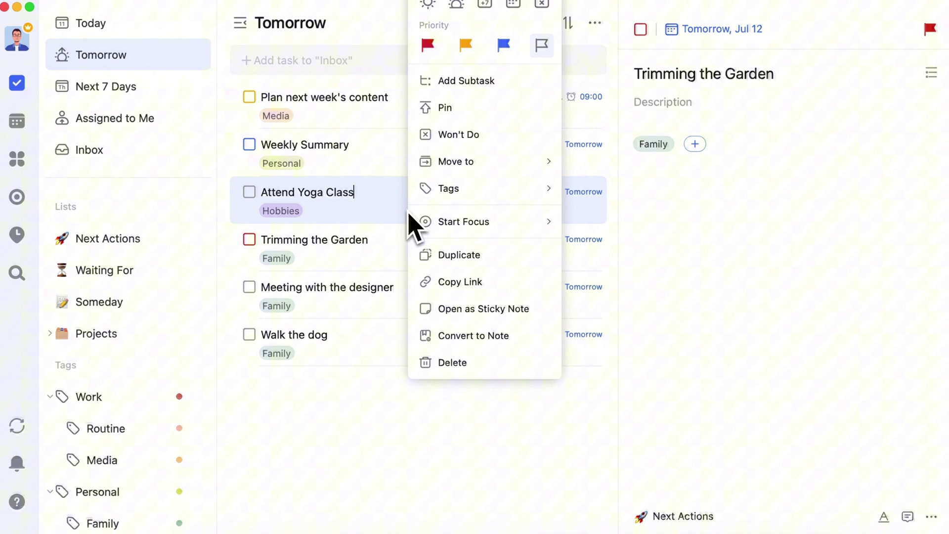
click(465, 45)
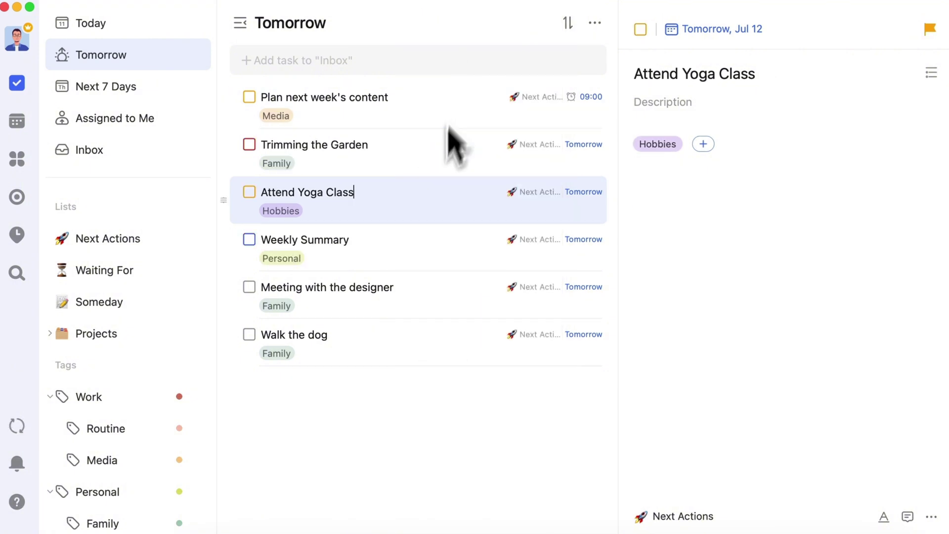
right_click(403, 301)
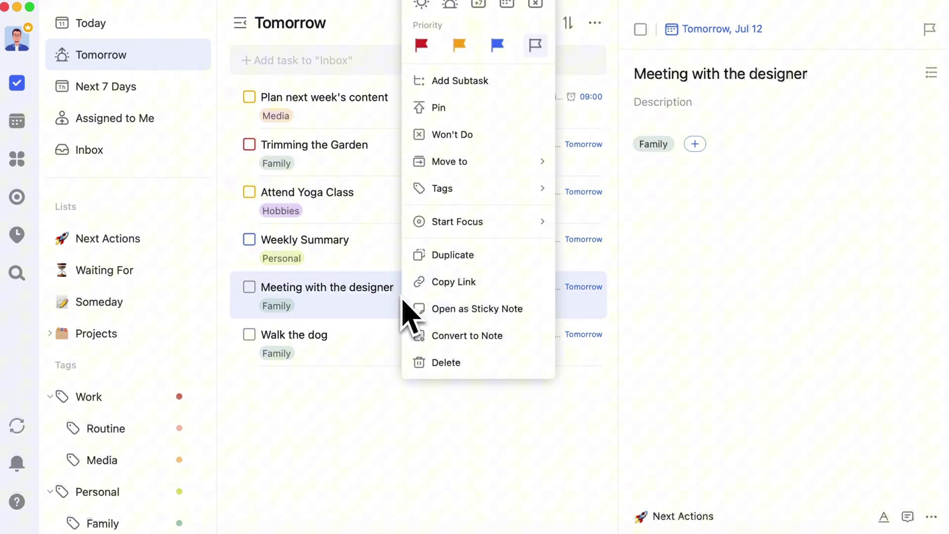
click(459, 46)
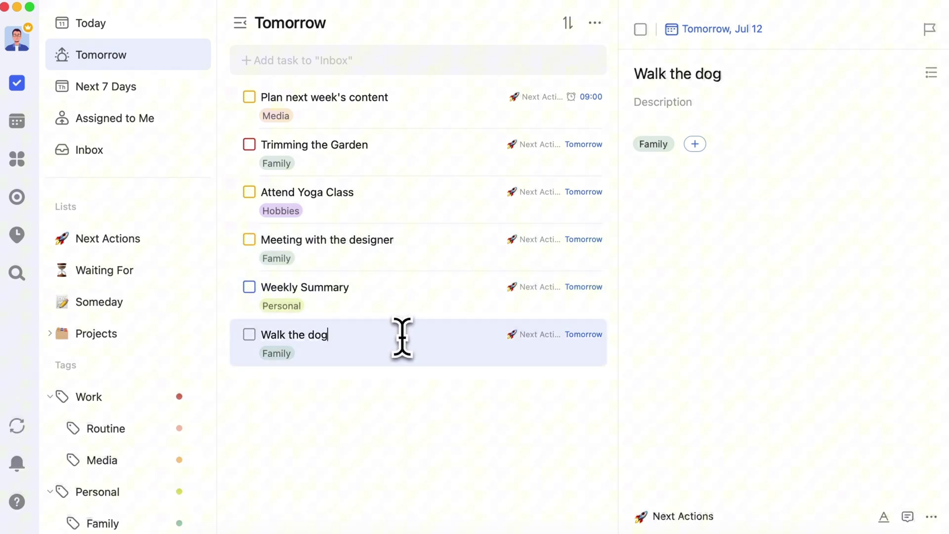
right_click(401, 338)
click(498, 44)
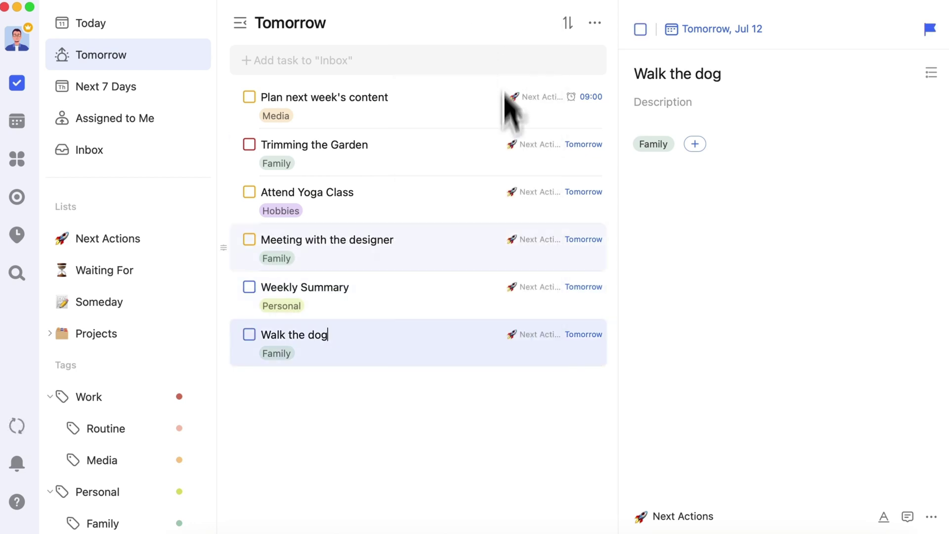
Deselect Walk the dog and group the Tomorrow list by Priority.
click(475, 447)
click(567, 23)
click(574, 58)
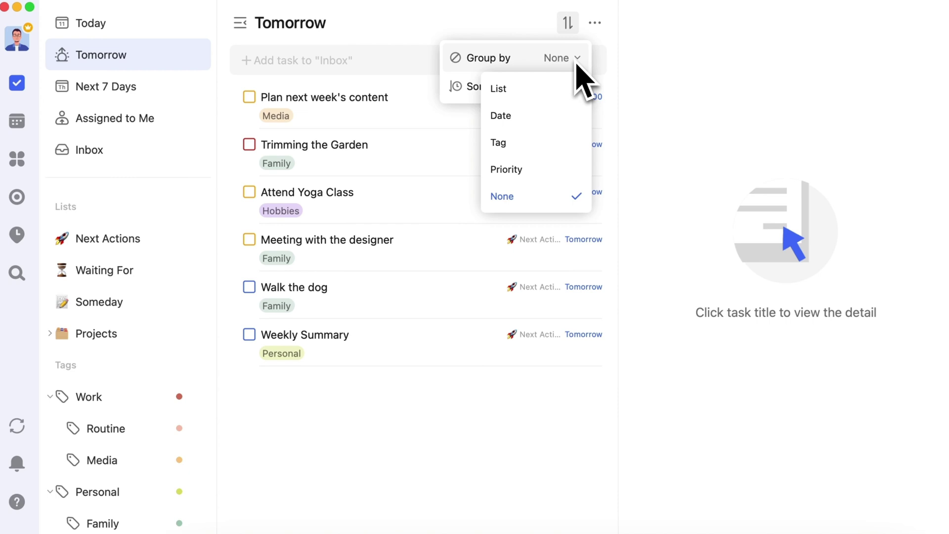
click(557, 175)
click(721, 158)
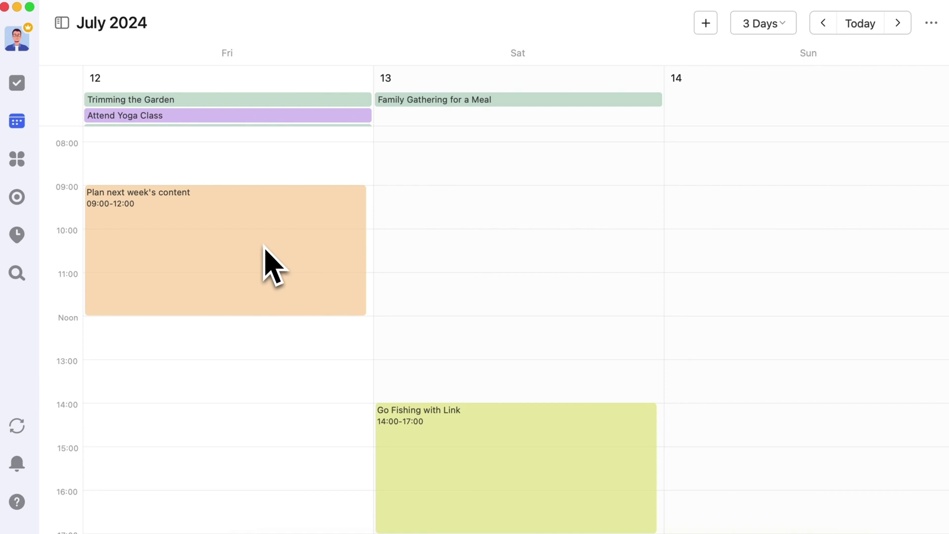
click(15, 85)
mouse_move(14, 87)
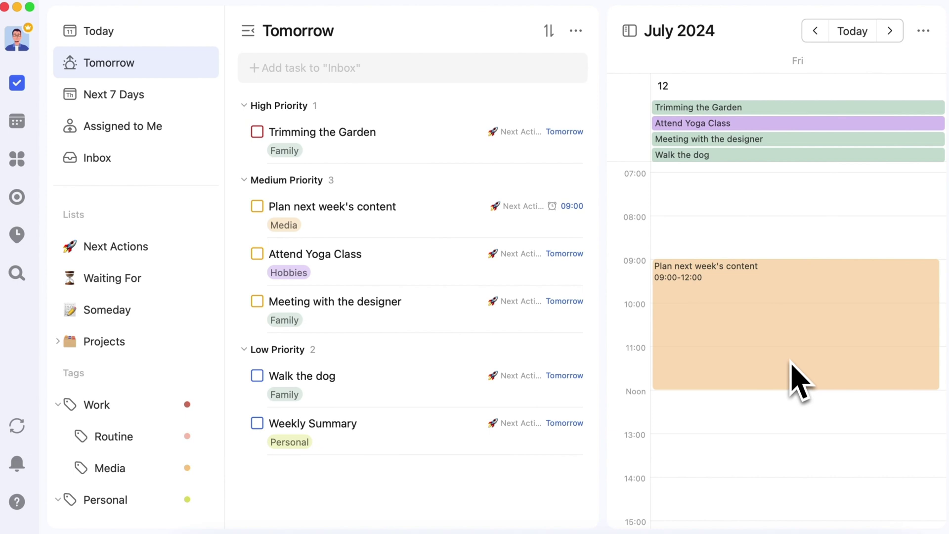
click(17, 121)
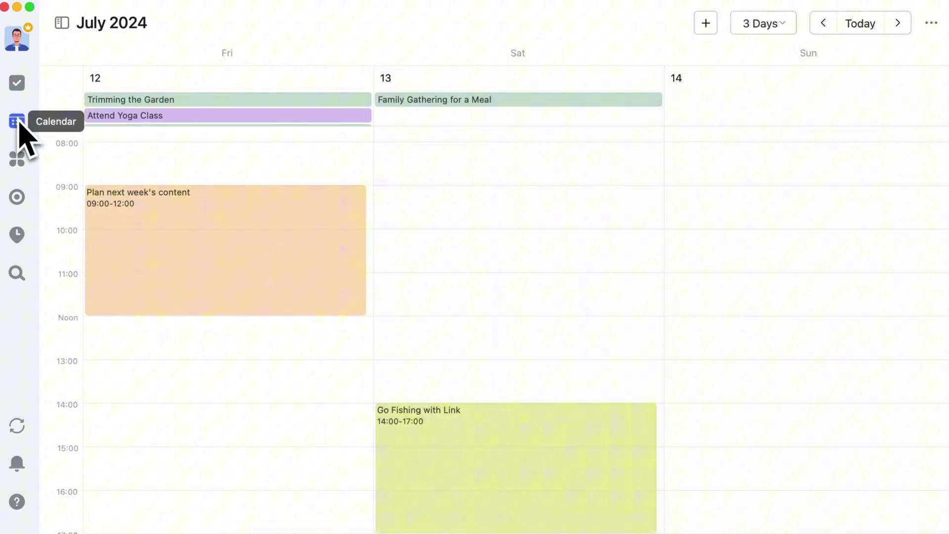
Turn on Show with Task so the Today task list appears beside the 3-day calendar.
right_click(18, 123)
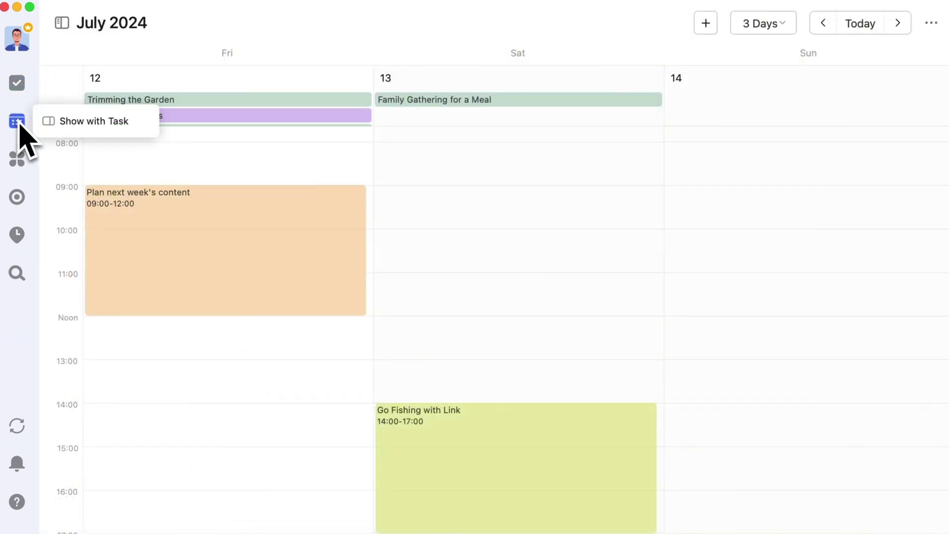
click(107, 121)
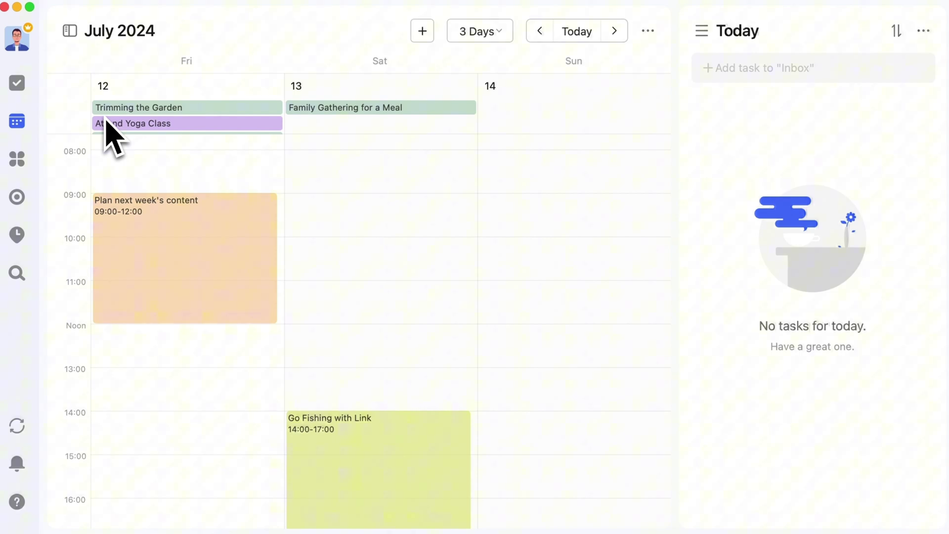
click(504, 39)
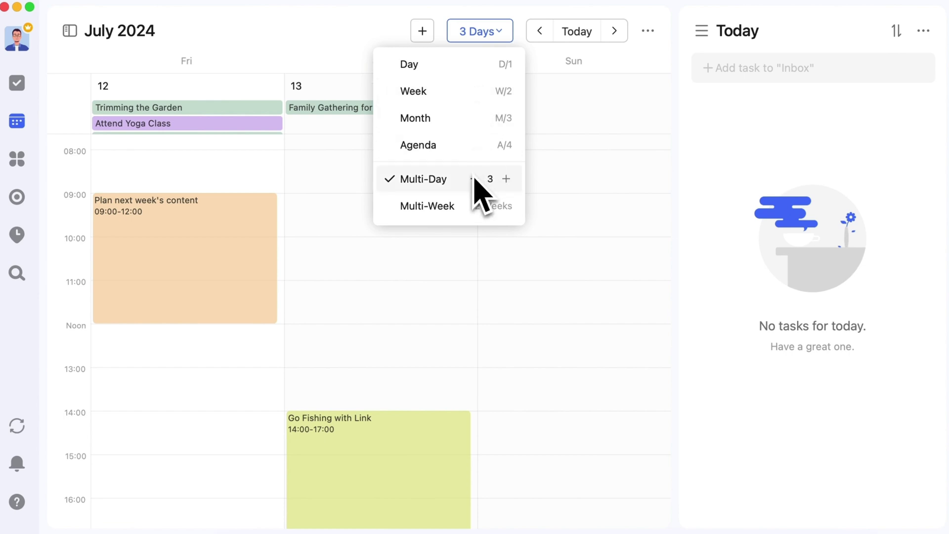
click(731, 105)
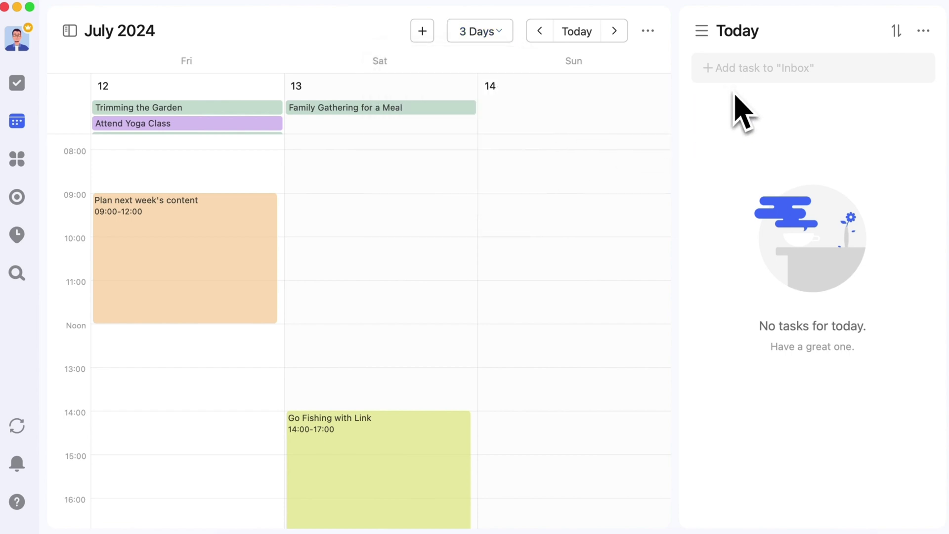
Switch the side panel to Tomorrow and group its six tasks by Priority.
click(706, 31)
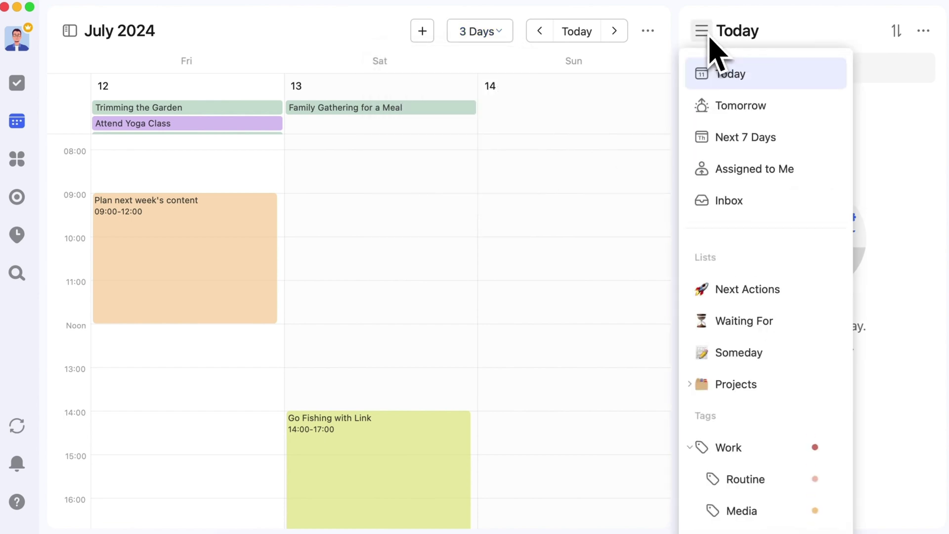
click(751, 105)
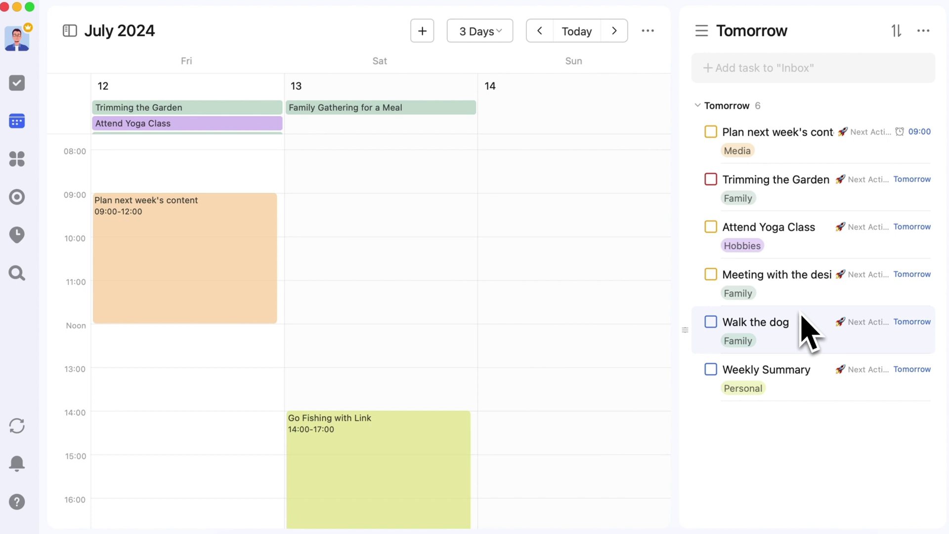
click(898, 36)
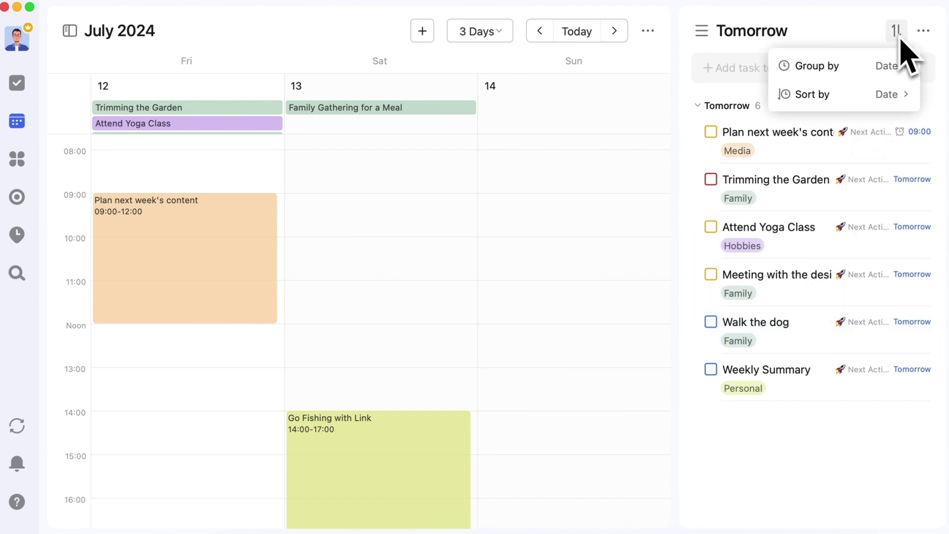
mouse_move(904, 64)
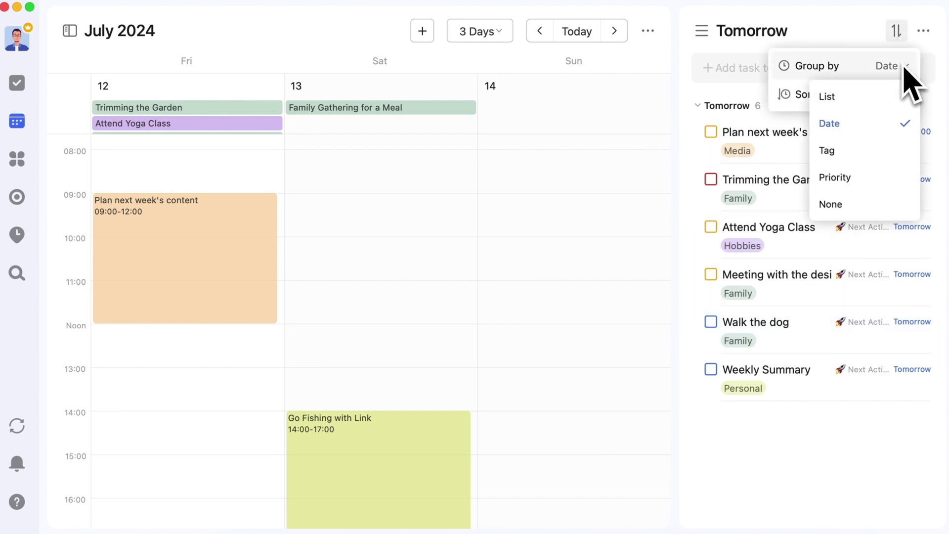
click(894, 177)
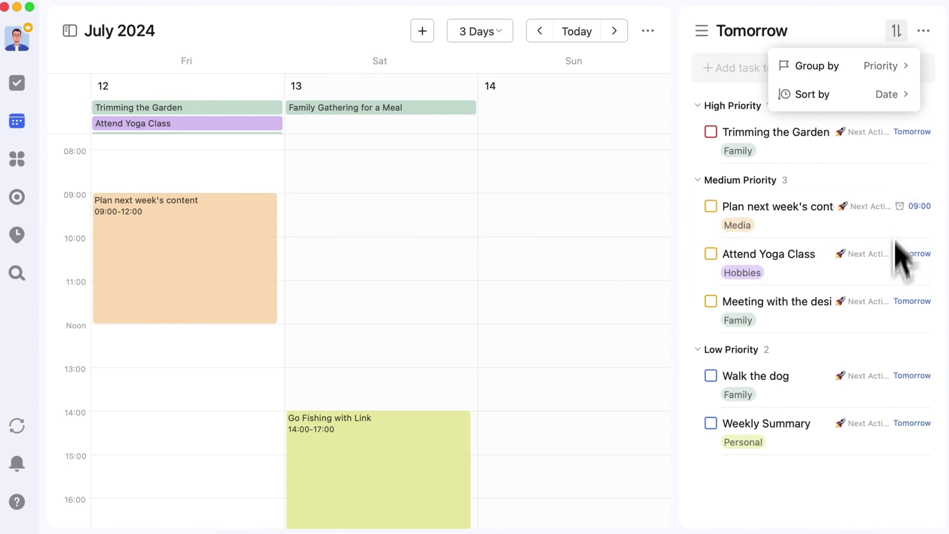
click(862, 500)
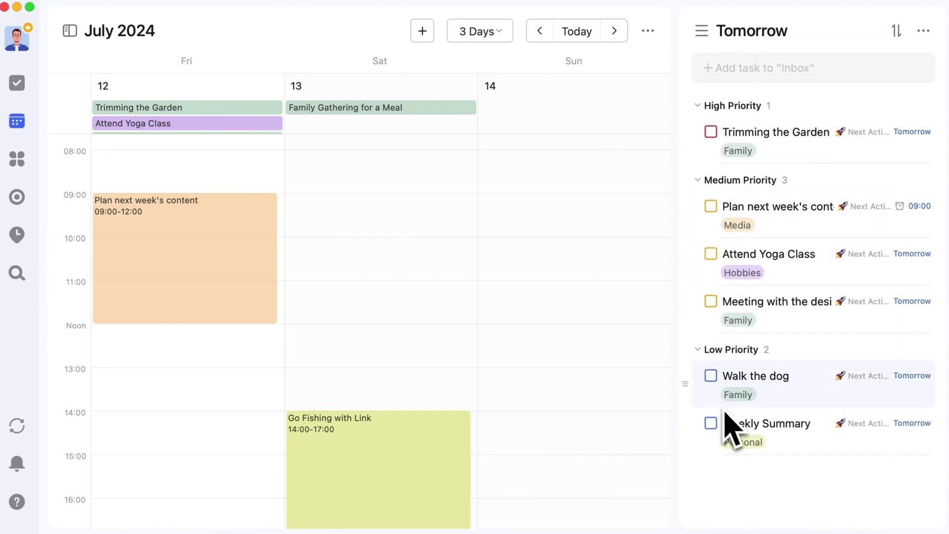
scroll(295, 190, up, 4)
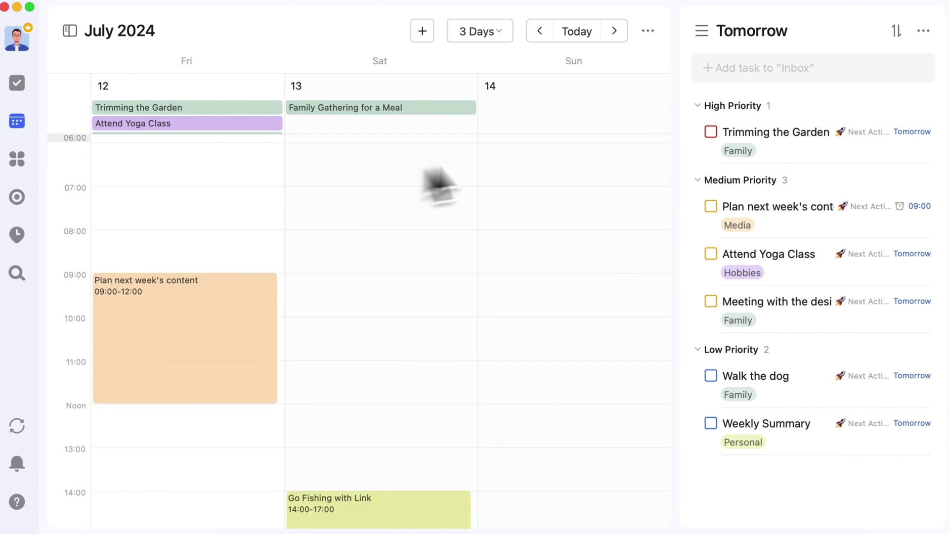
Place Trimming the Garden at 07:00, yoga at 14:00, designer meeting at 16:00 on Friday.
drag(685, 148, 206, 246)
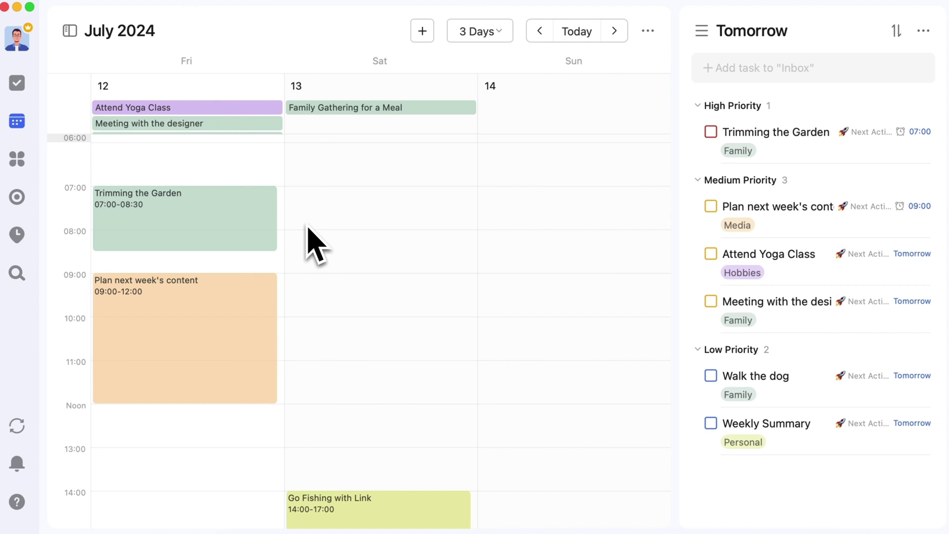
scroll(309, 230, down, 8)
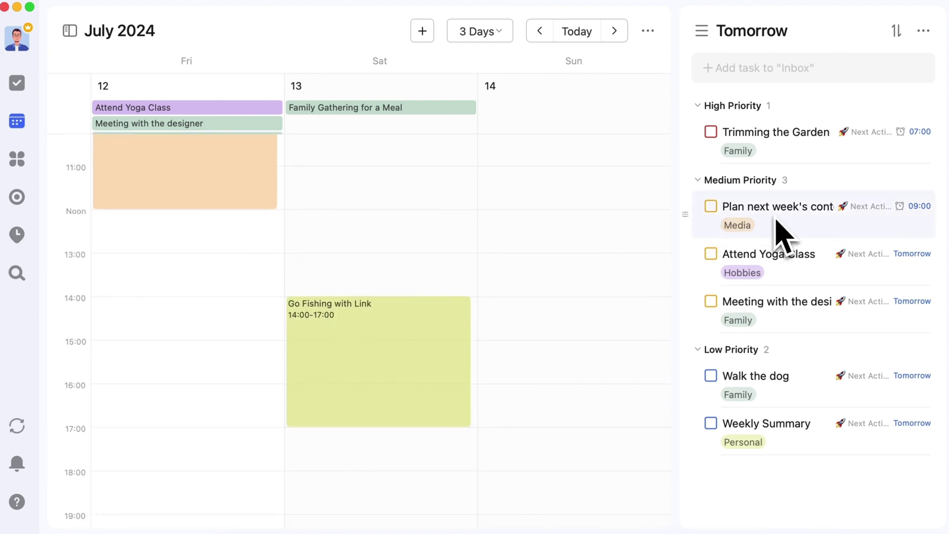
mouse_move(687, 264)
drag(687, 264, 199, 354)
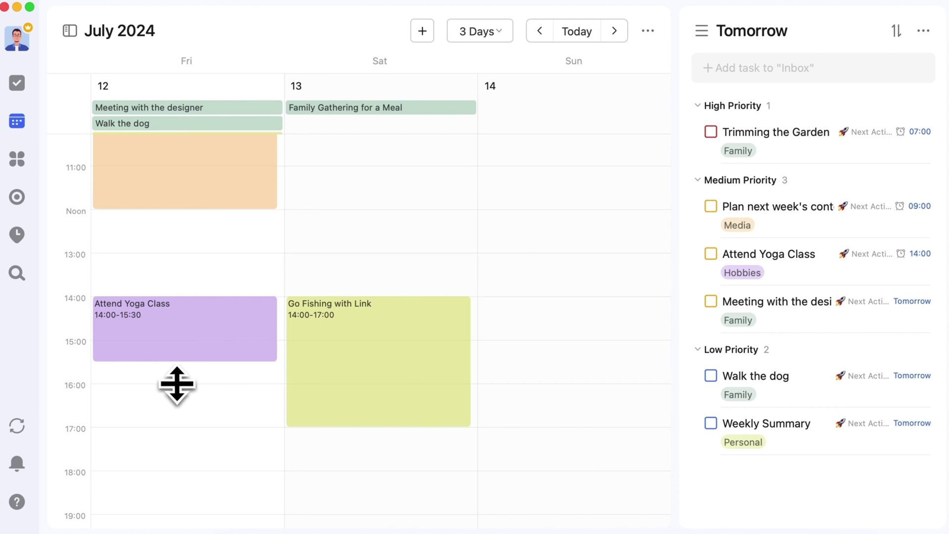
scroll(175, 379, down, 1)
scroll(175, 379, down, 1)
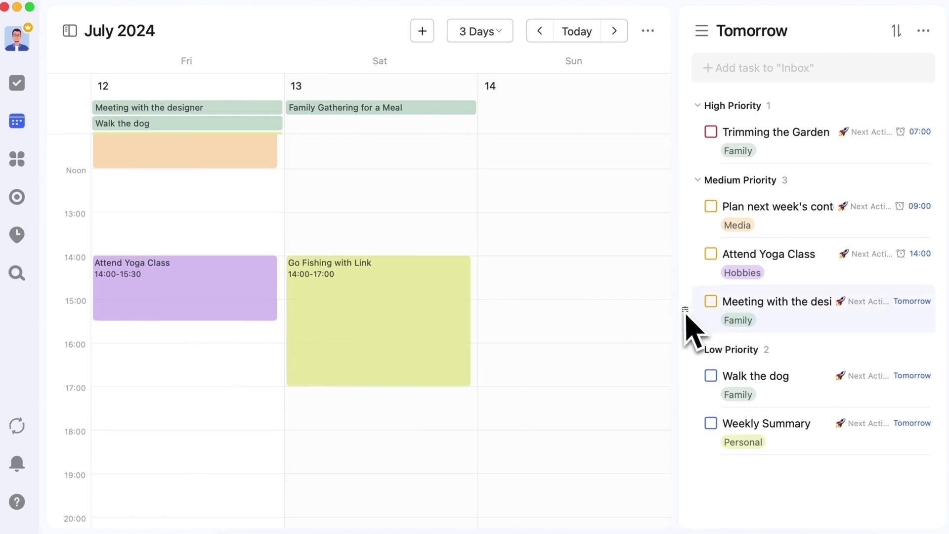
drag(687, 319, 196, 382)
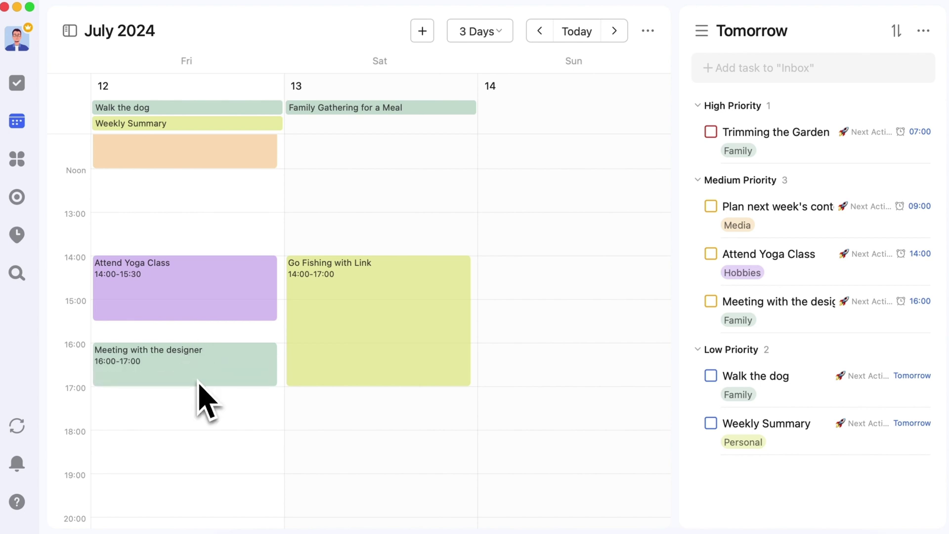
Place Walk the dog at 12:30 and Weekly Summary at 18:00 on Friday.
scroll(198, 390, down, 2)
scroll(199, 384, up, 1)
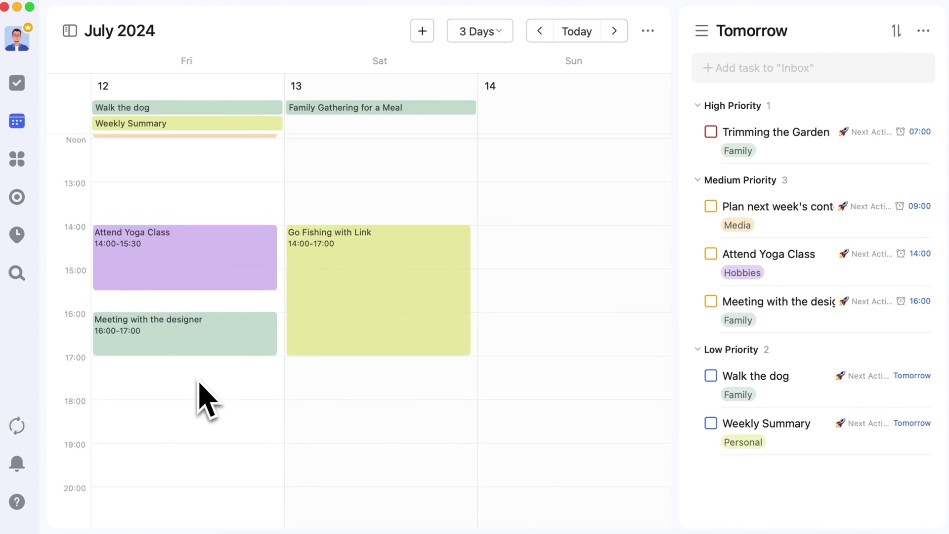
drag(694, 403, 212, 206)
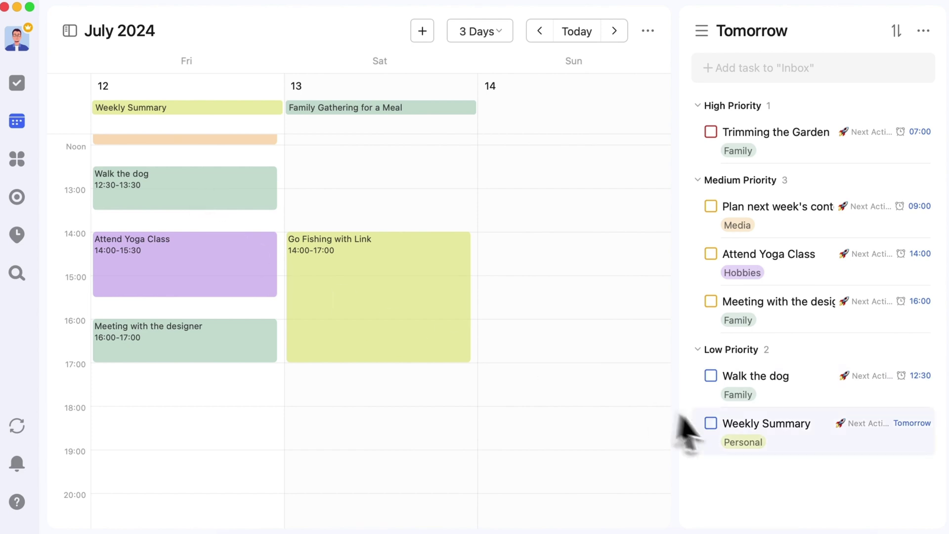
drag(705, 451, 195, 445)
scroll(222, 339, up, 10)
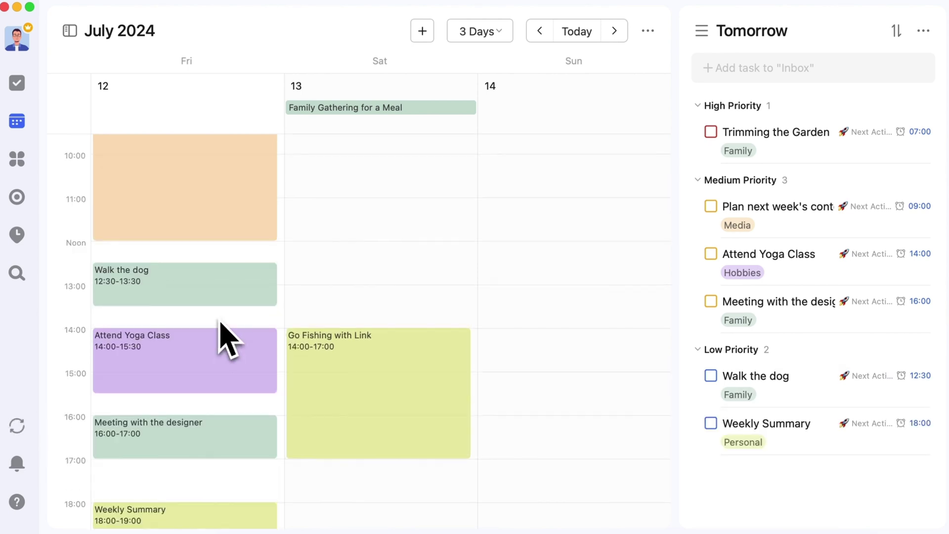